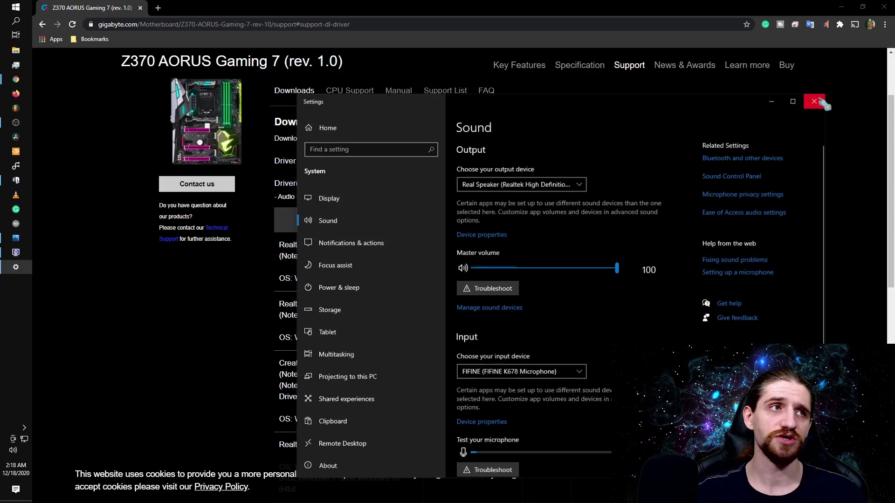
Step: Close the Sound settings window to uncover the Gigabyte audio driver downloads page
click(821, 102)
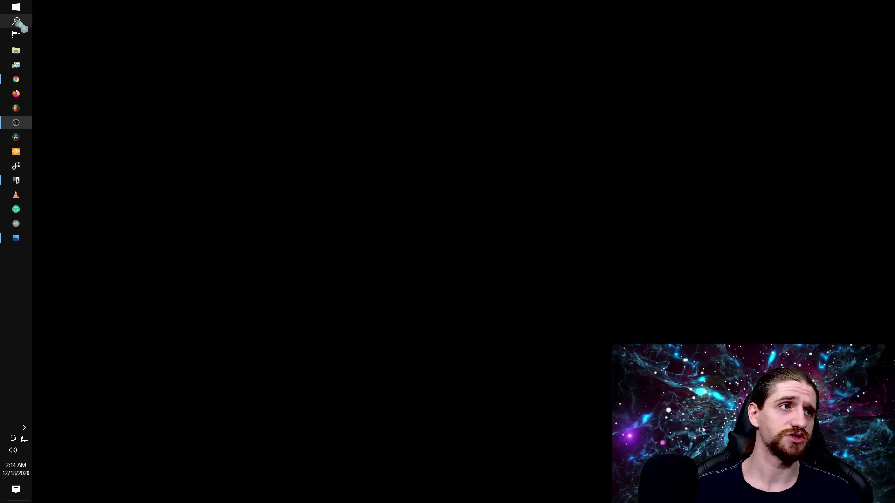
Step: Search 'sy' and launch System Information to read the Z370 AORUS Gaming 7 baseboard
click(17, 22)
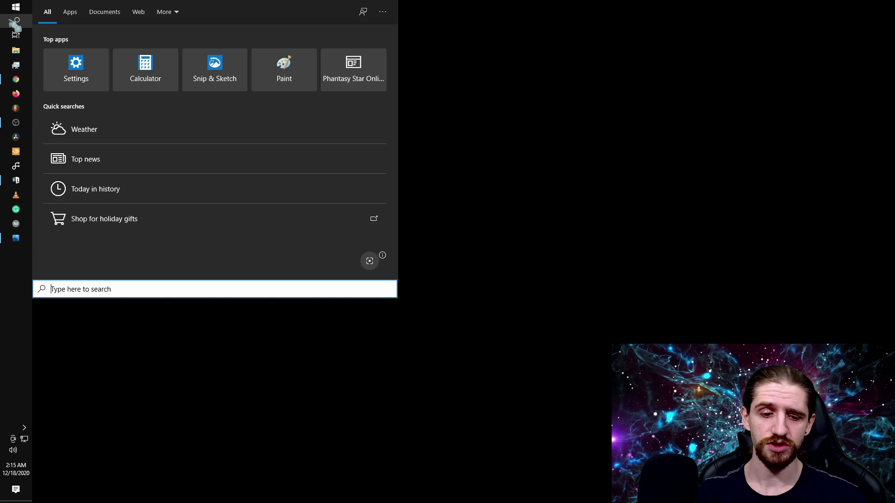
text(sy)
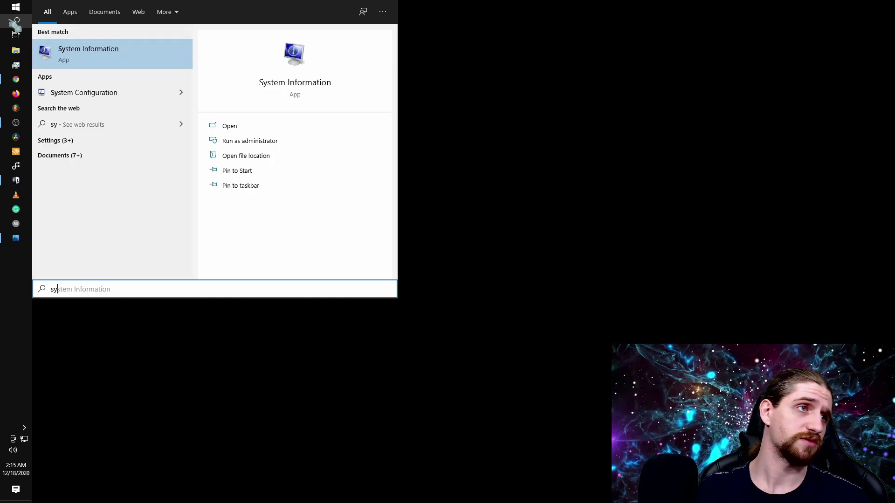
click(142, 58)
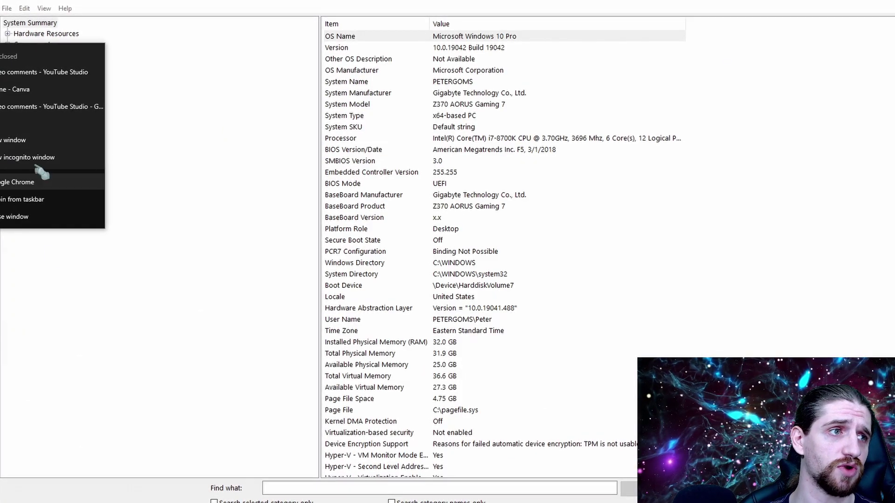
Step: Search Google for 'z370 aorus gaming 7' and open Gigabyte's product page maximized
click(14, 140)
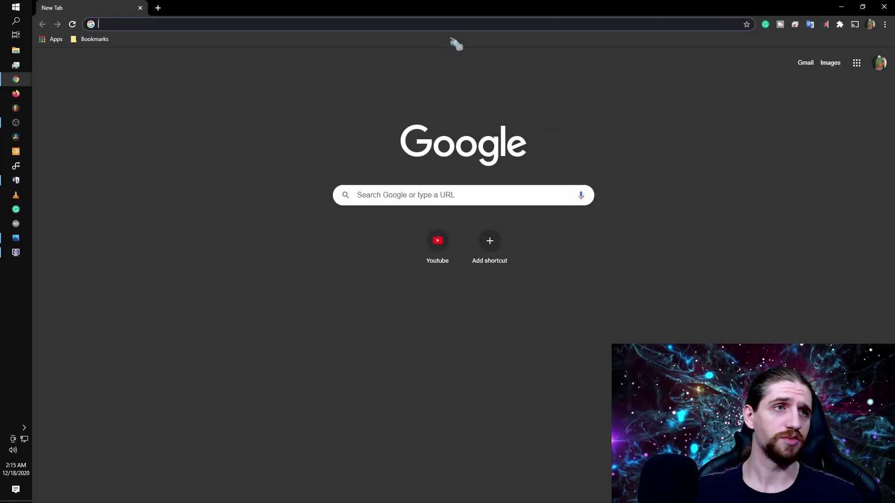
click(469, 22)
click(466, 41)
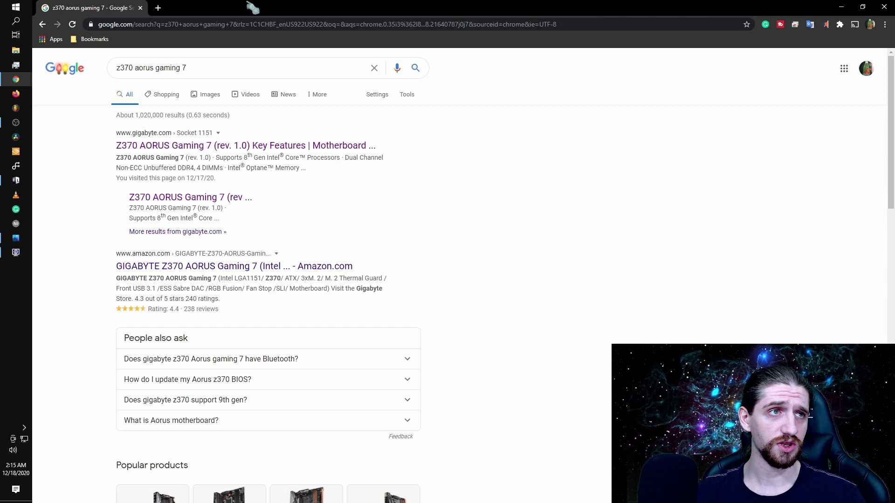
drag(256, 8, 818, 6)
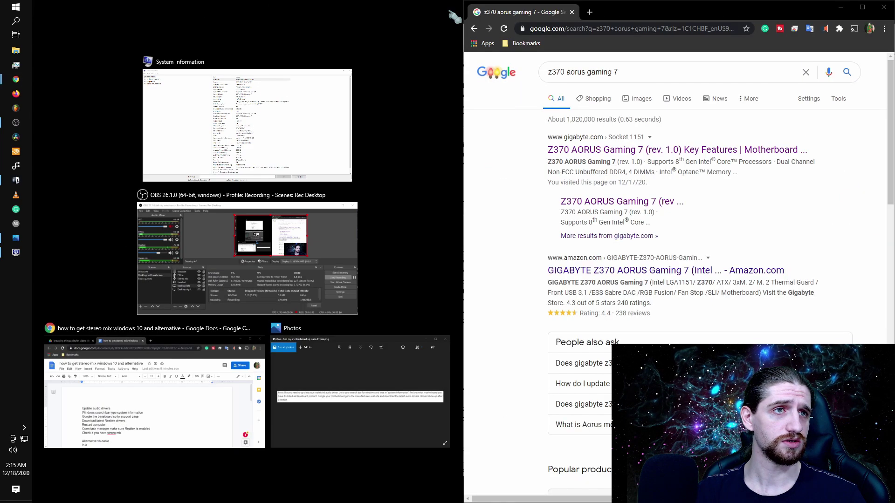
click(312, 177)
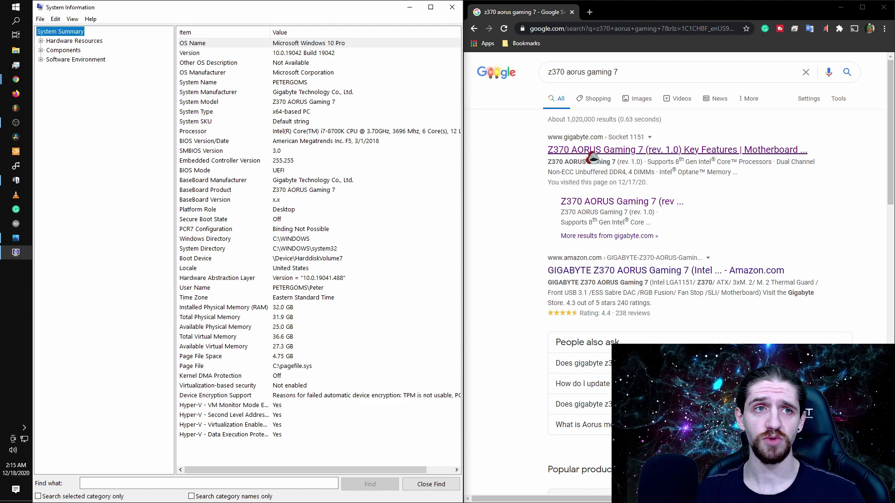
click(693, 154)
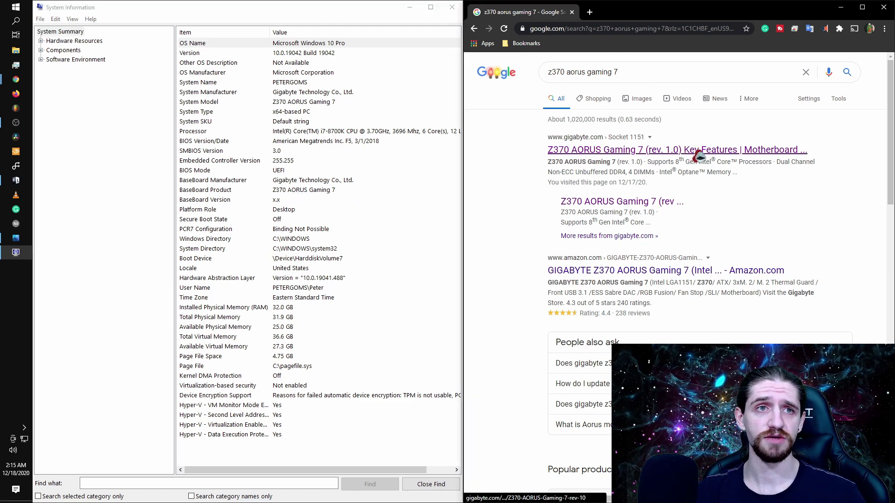
double_click(729, 10)
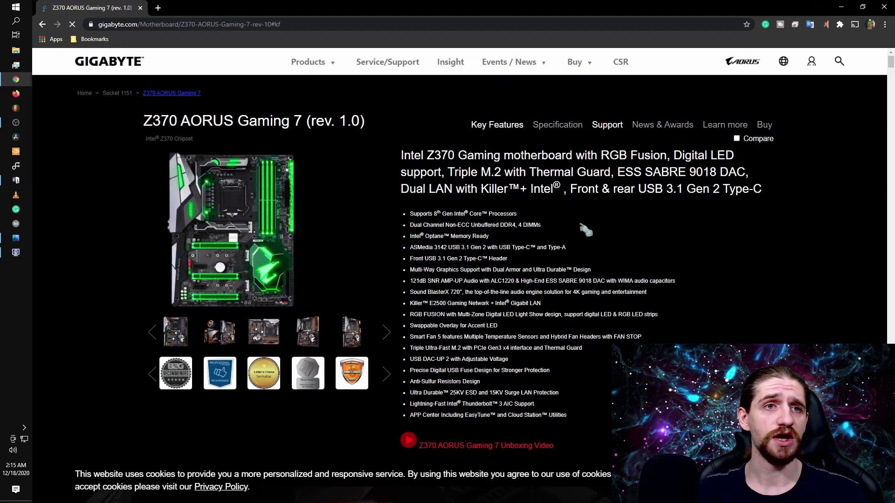
Step: Show the motherboard's Support downloads with Driver OS left on All, listing the audio drivers
click(610, 124)
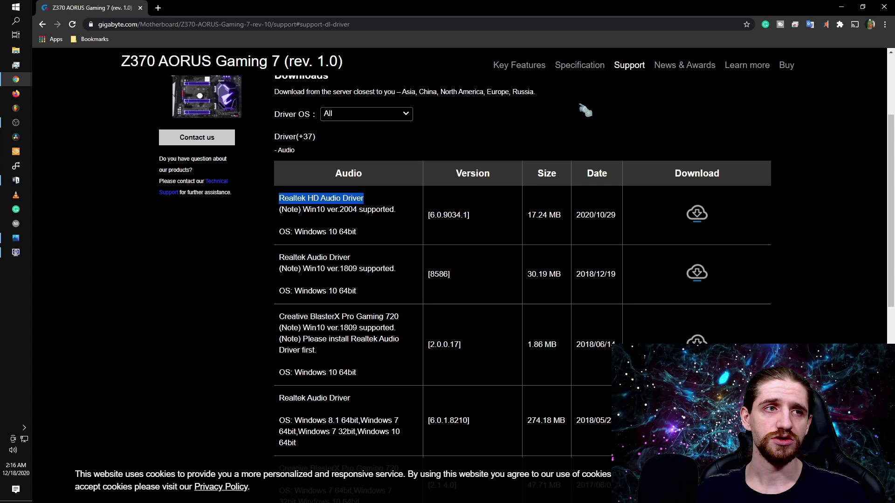
click(382, 113)
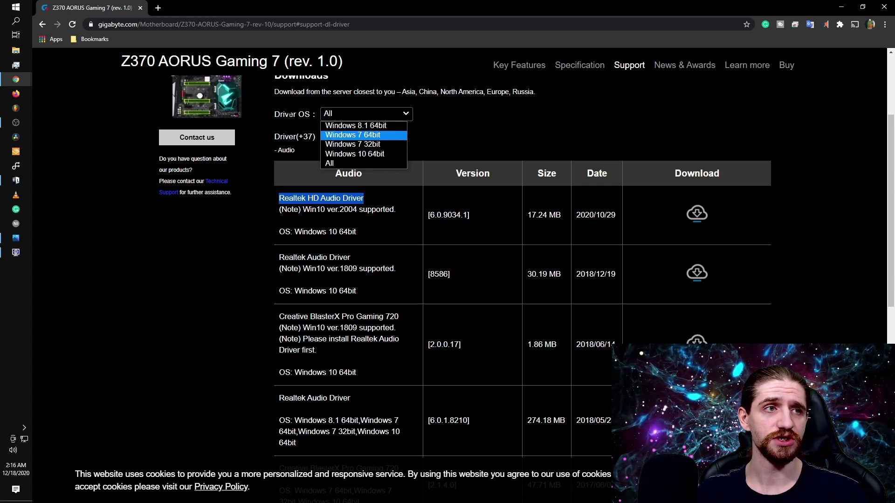
click(575, 136)
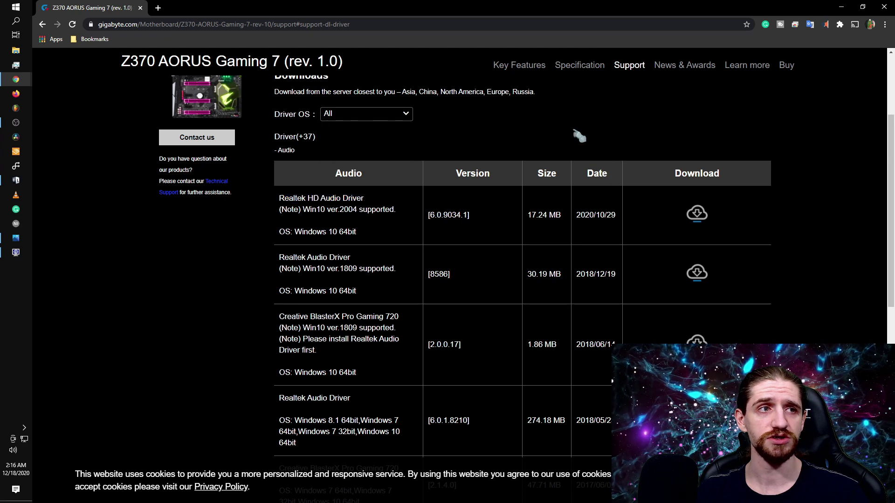
scroll(349, 227, down, 2)
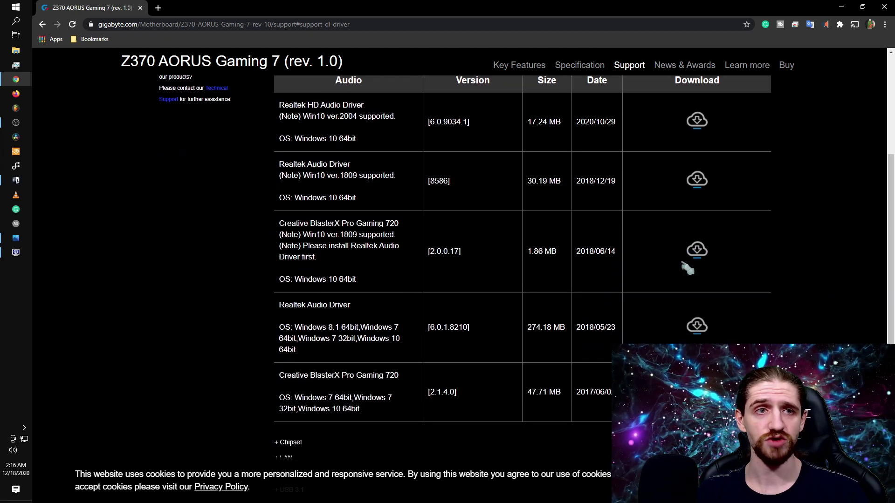
scroll(377, 278, up, 3)
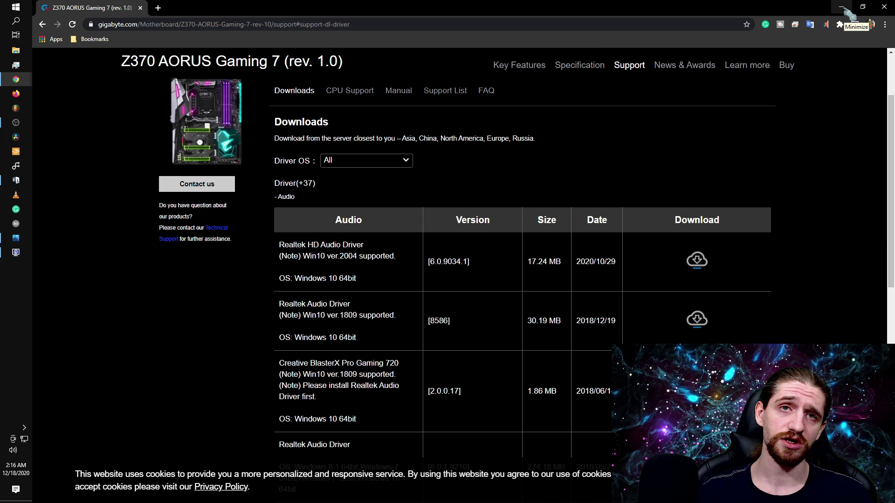
Step: Open the Sound Control Panel from the speaker icon and show its Recording devices
right_click(13, 451)
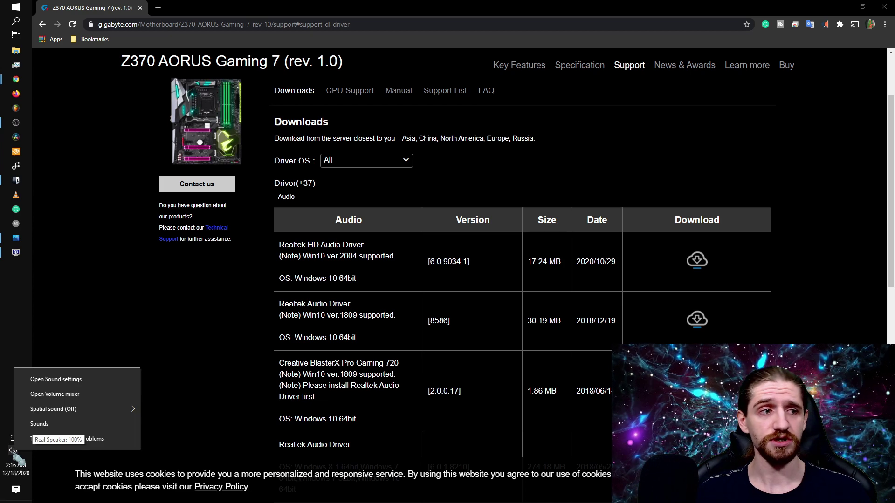
click(119, 386)
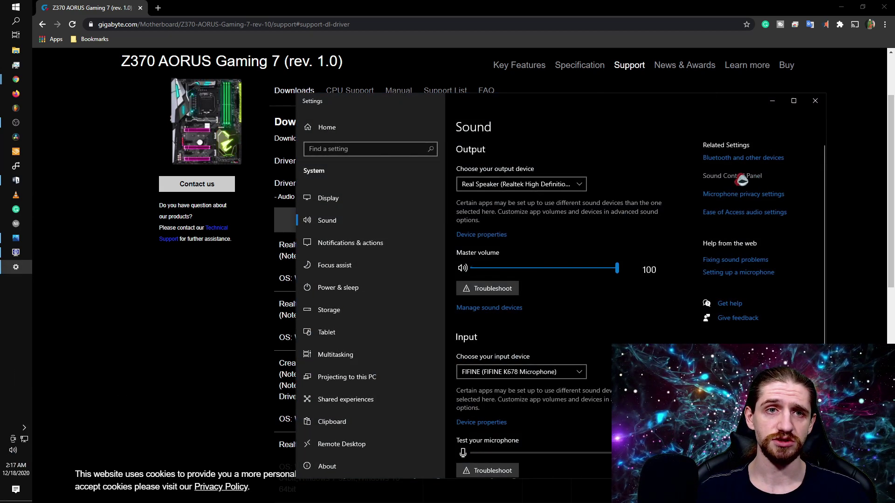
click(741, 180)
drag(171, 58, 493, 64)
click(448, 76)
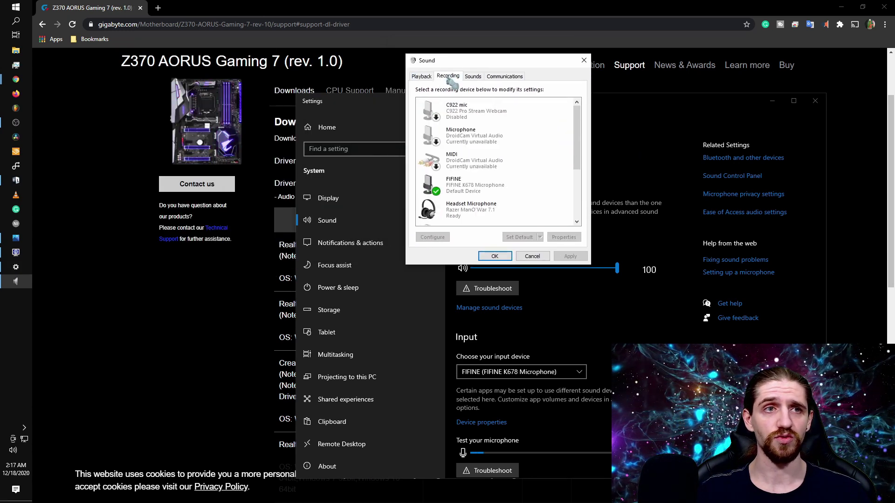
Step: Scroll the recording list and confirm disabled and disconnected devices are shown
click(508, 207)
scroll(517, 196, down, 1)
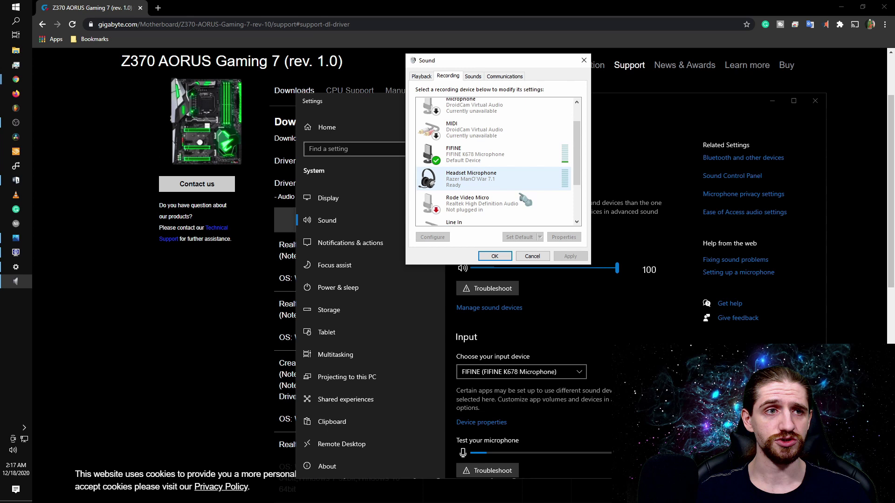
scroll(525, 199, down, 2)
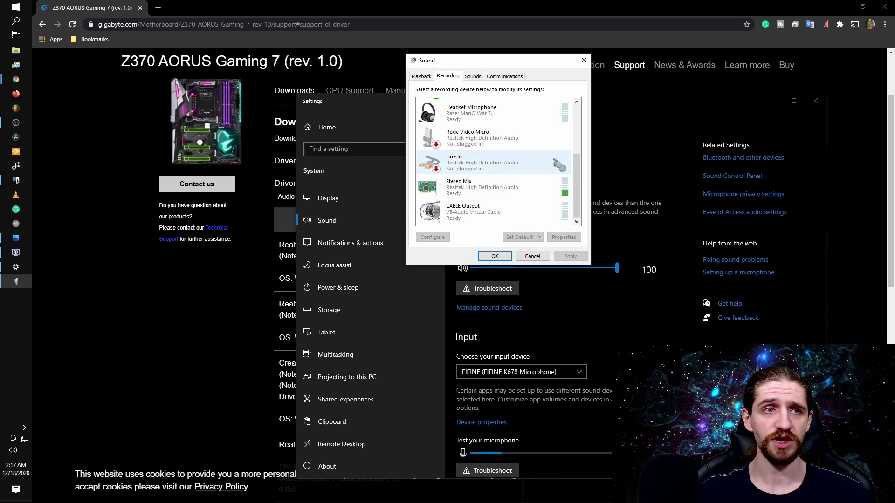
right_click(557, 154)
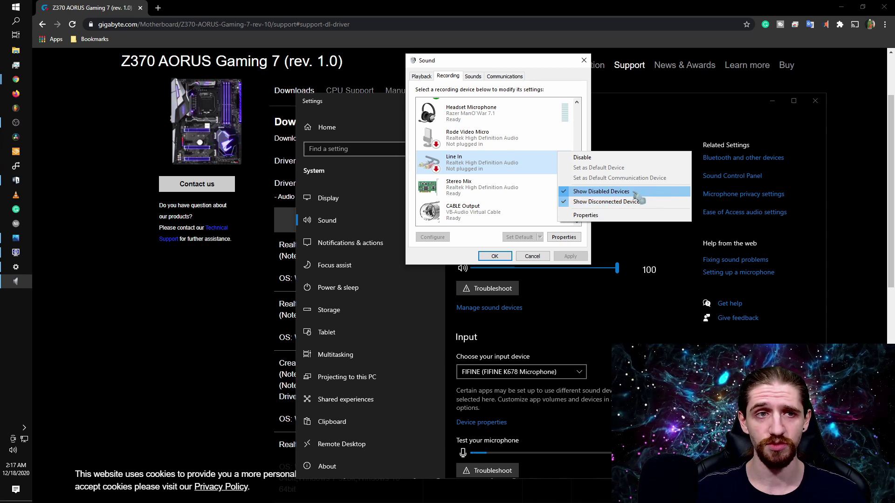
click(582, 126)
scroll(512, 163, up, 2)
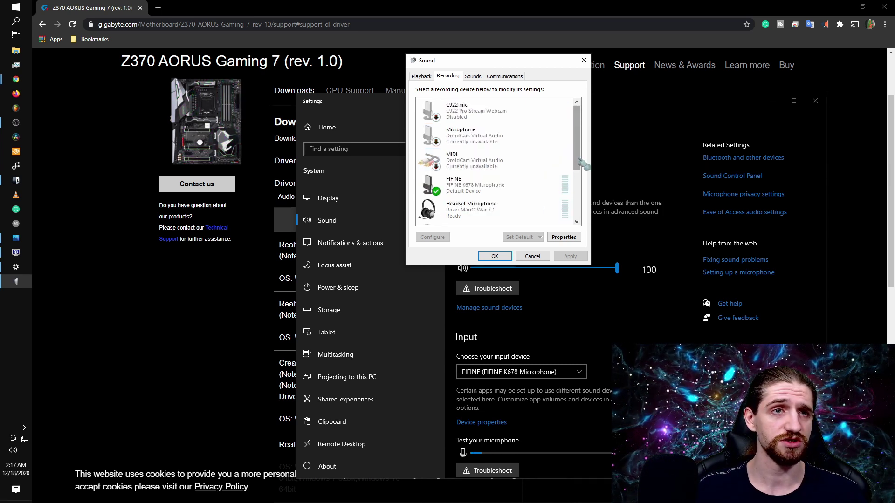
scroll(513, 187, down, 2)
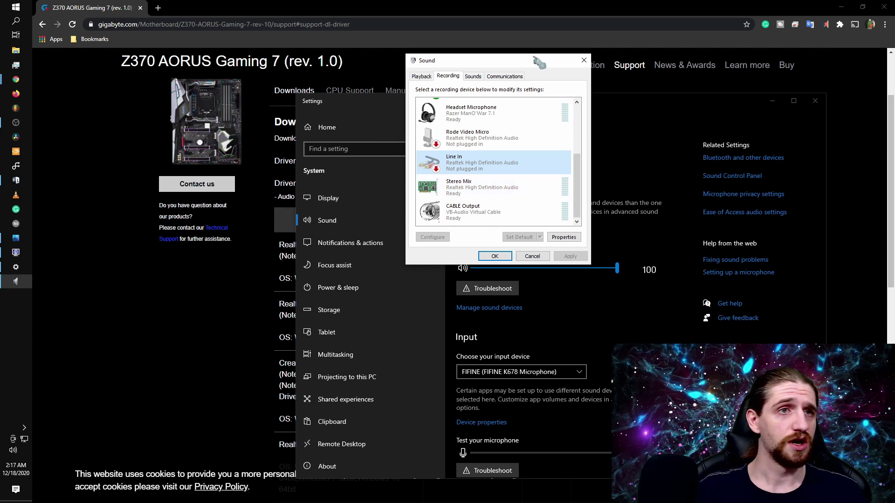
drag(538, 63, 404, 77)
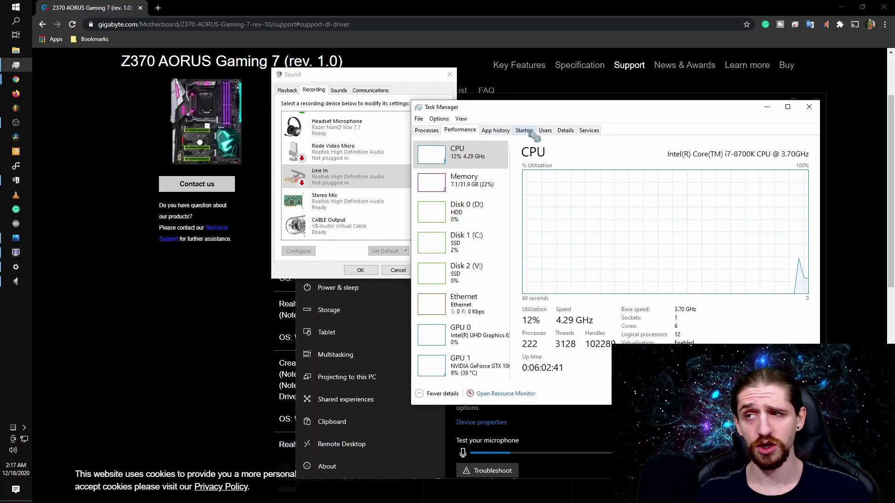
Step: Confirm Realtek HD Audio Manager is enabled in Task Manager's Startup list, then return to Chrome
click(526, 131)
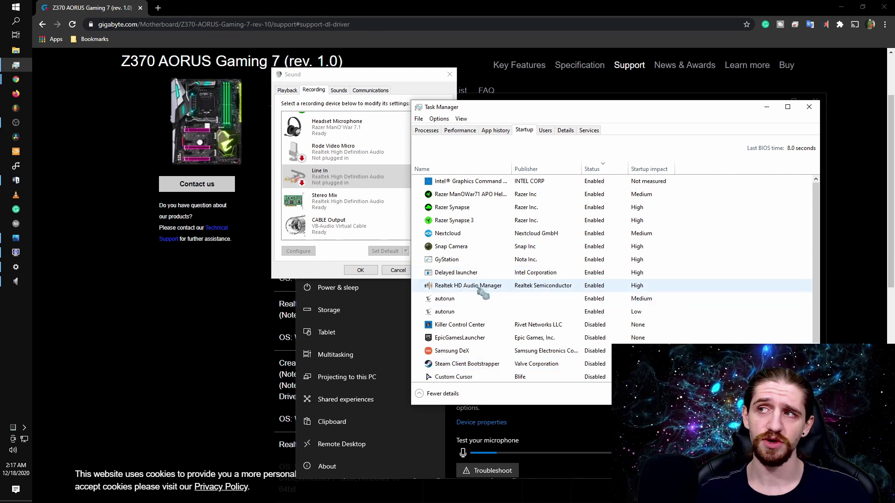
drag(664, 107, 651, 24)
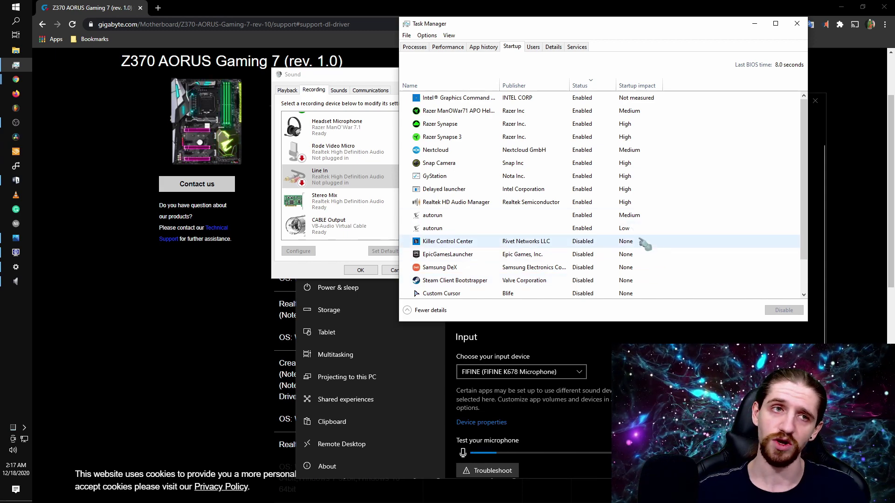
click(272, 7)
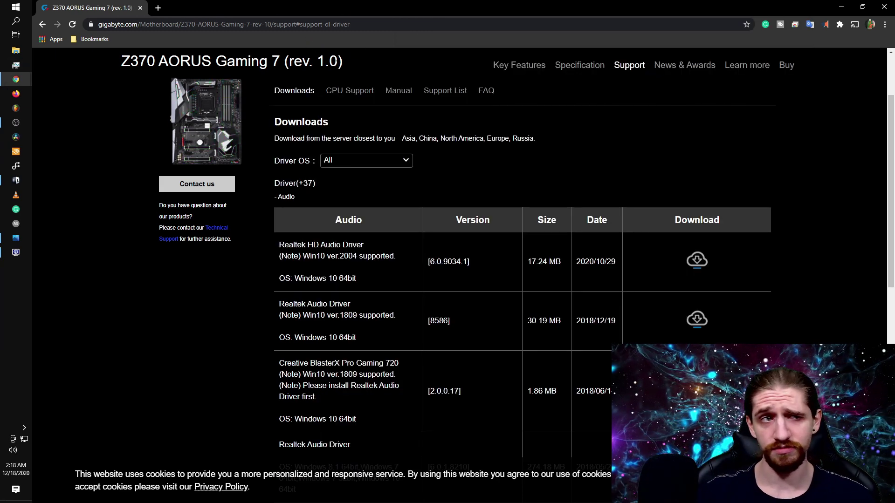
Step: In a new tab, rerun the 'vb cable' search and open VB-Audio's VB-CABLE page
click(159, 8)
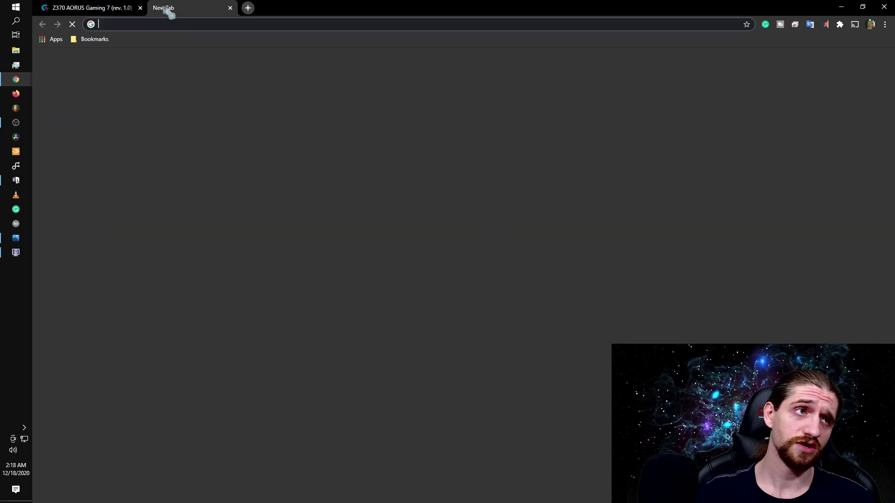
click(543, 21)
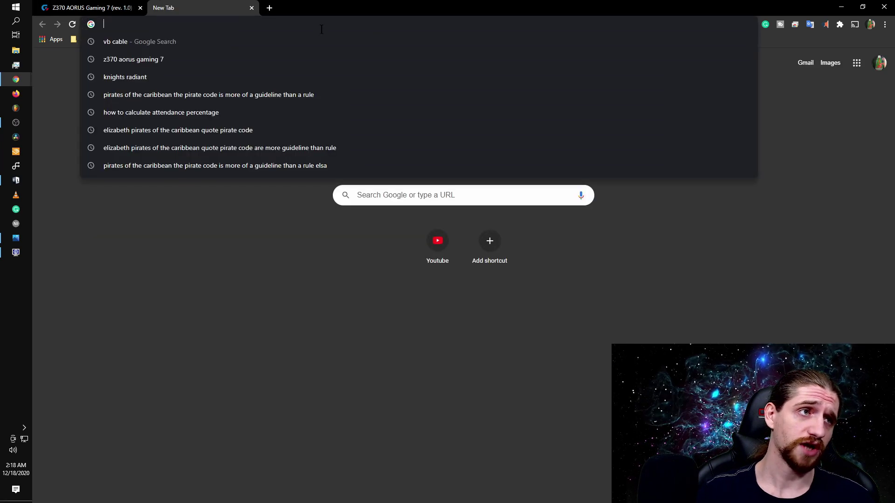
click(540, 45)
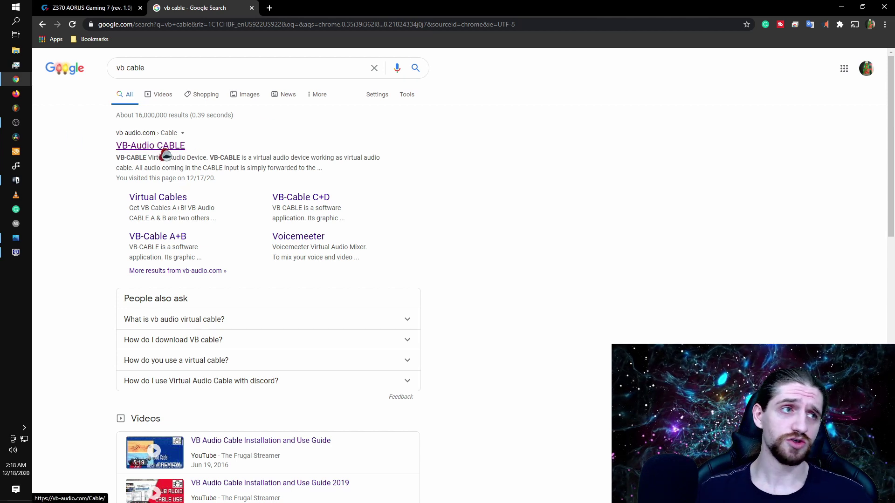
click(154, 149)
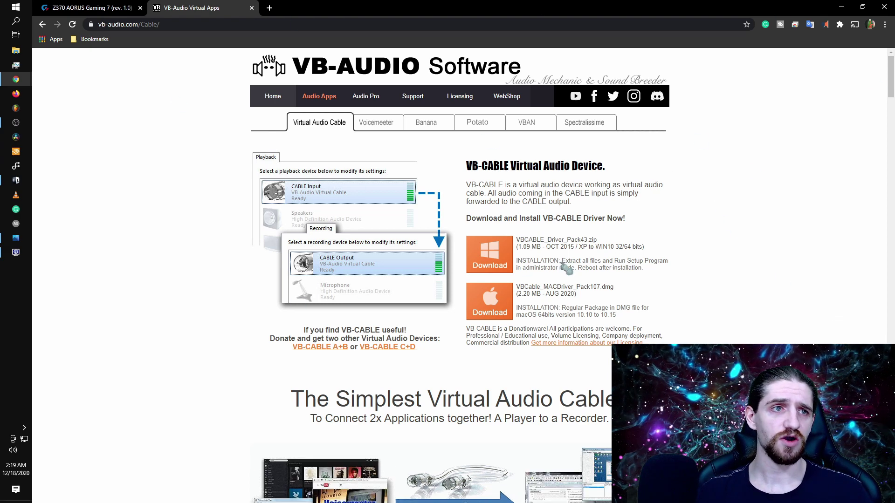
scroll(807, 186, down, 17)
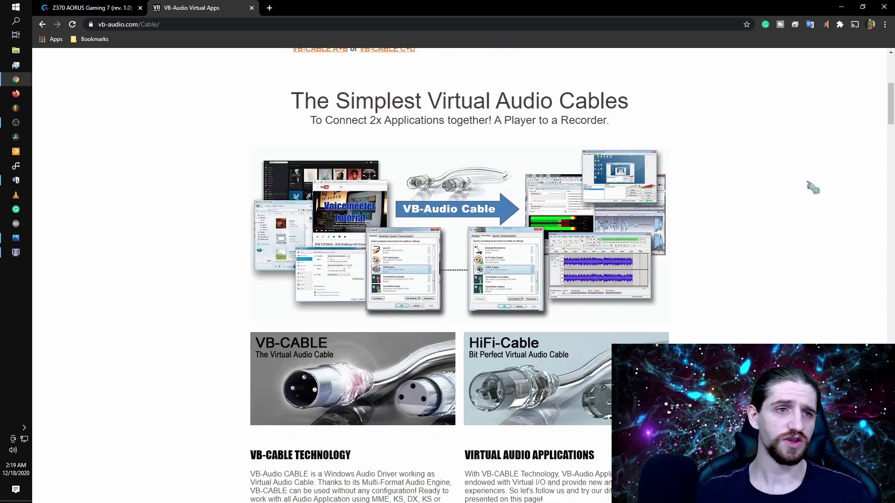
scroll(810, 204, down, 2)
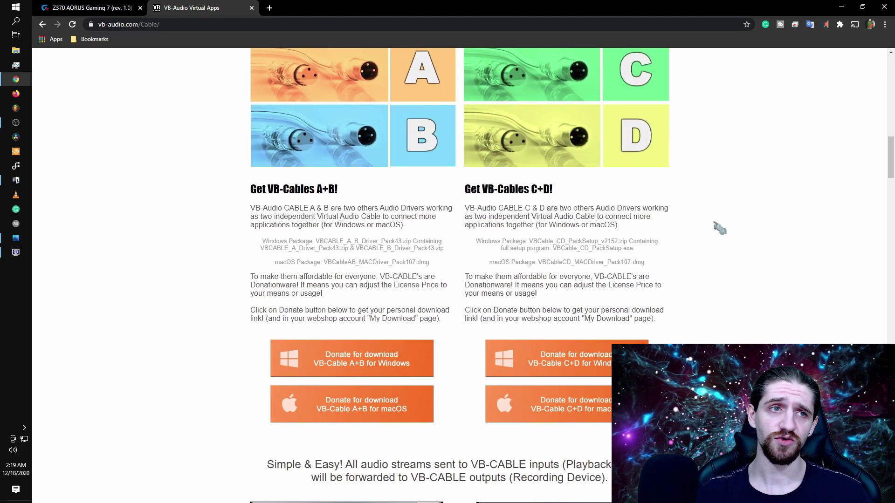
scroll(711, 216, up, 1)
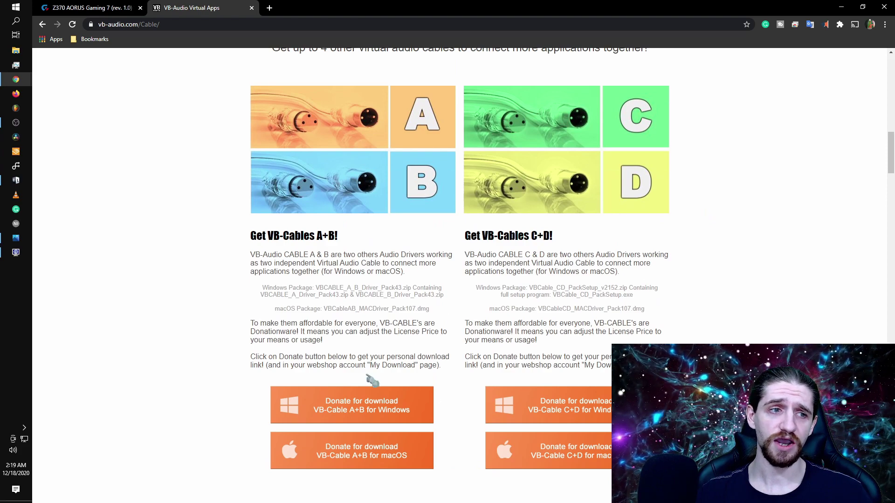
scroll(415, 401, up, 1)
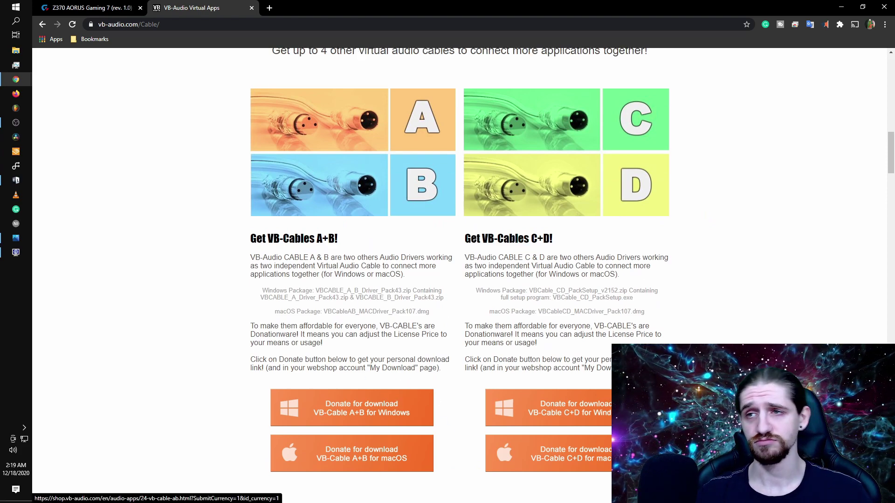
scroll(792, 320, up, 15)
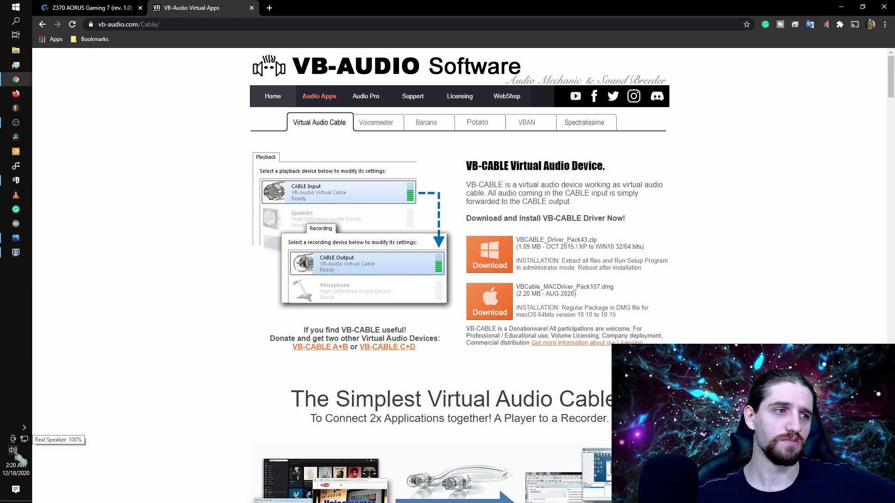
Step: Open the Sound Control Panel and view its Recording devices
right_click(14, 450)
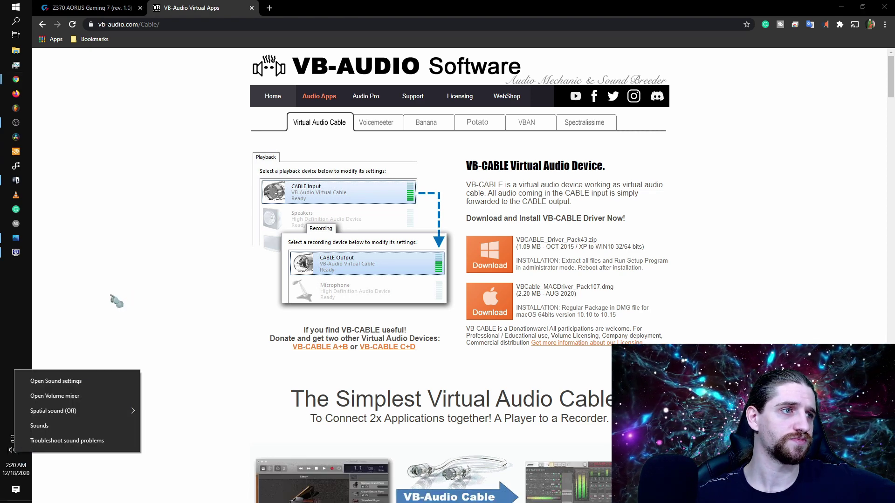
click(109, 380)
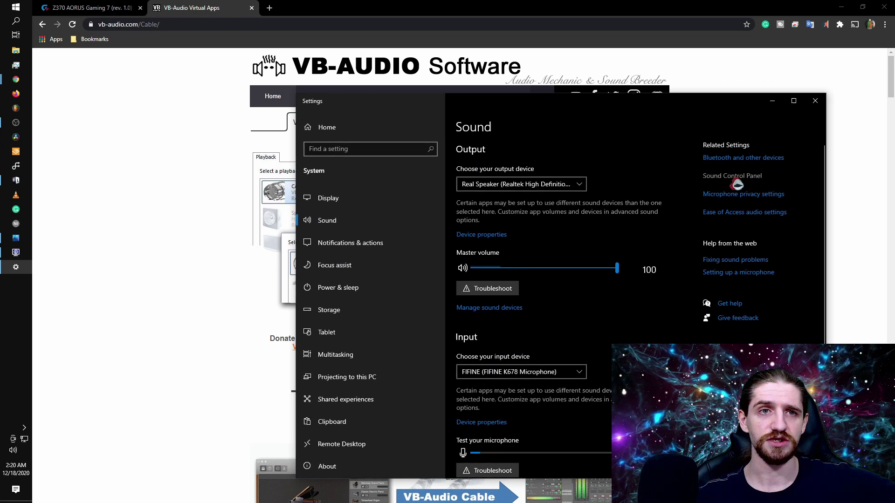
click(734, 178)
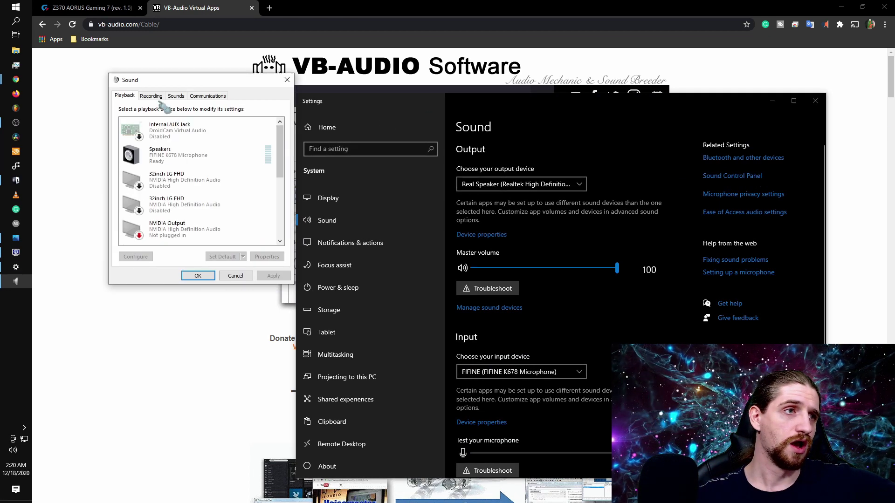
click(152, 96)
drag(193, 81, 630, 94)
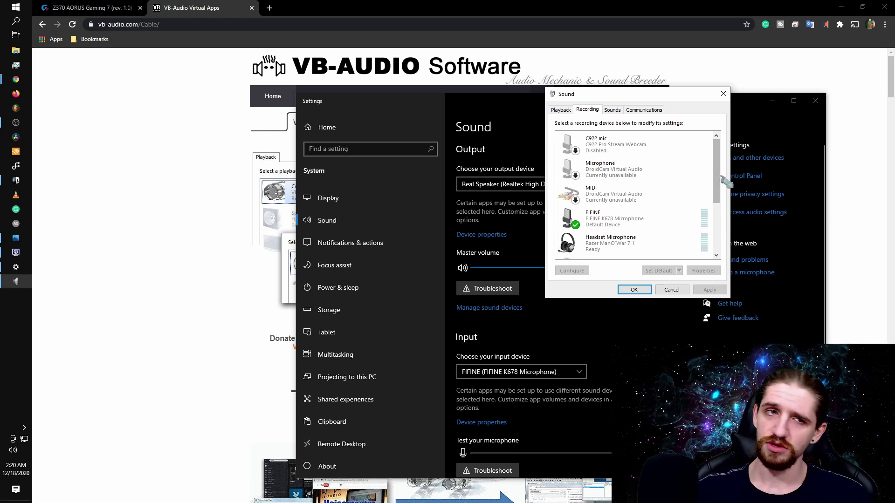
drag(716, 198, 726, 268)
Step: Check CABLE Input under Playback, then open CABLE Output's Properties from Recording
click(561, 109)
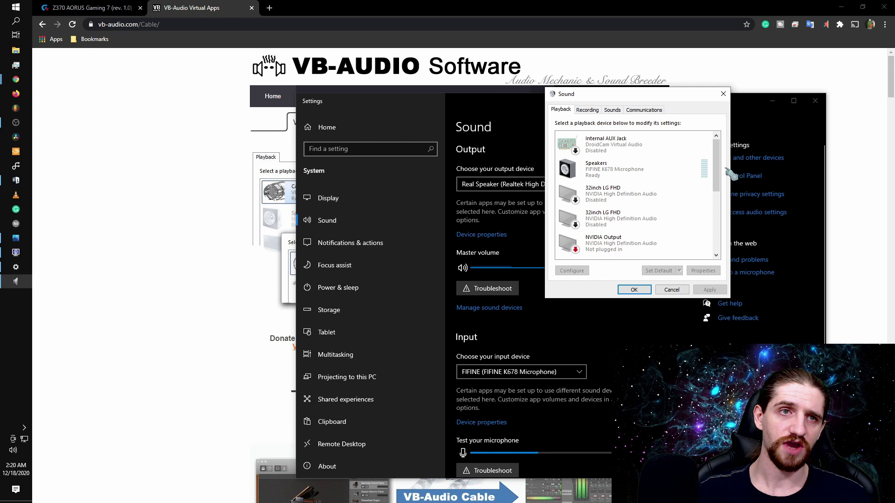
drag(720, 175, 726, 266)
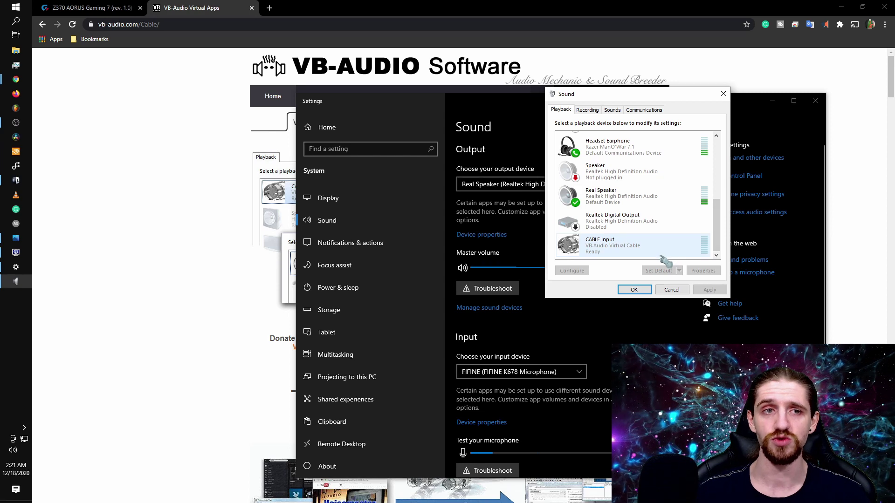
click(586, 110)
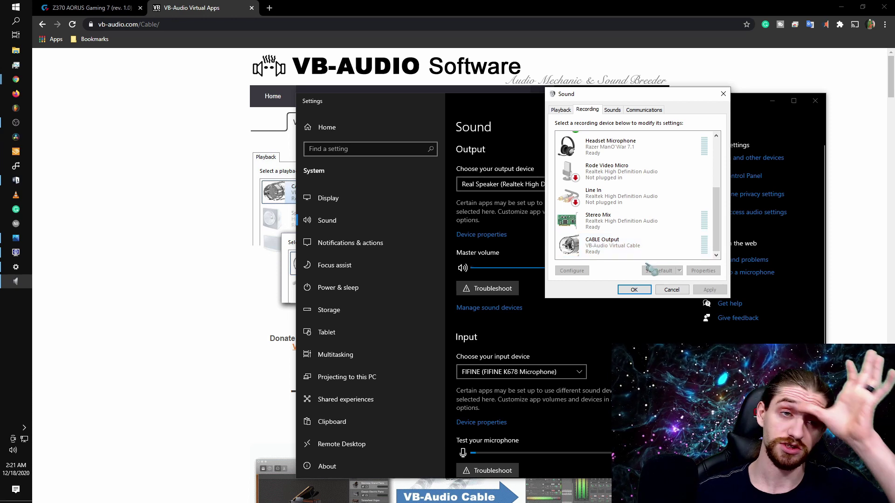
right_click(674, 252)
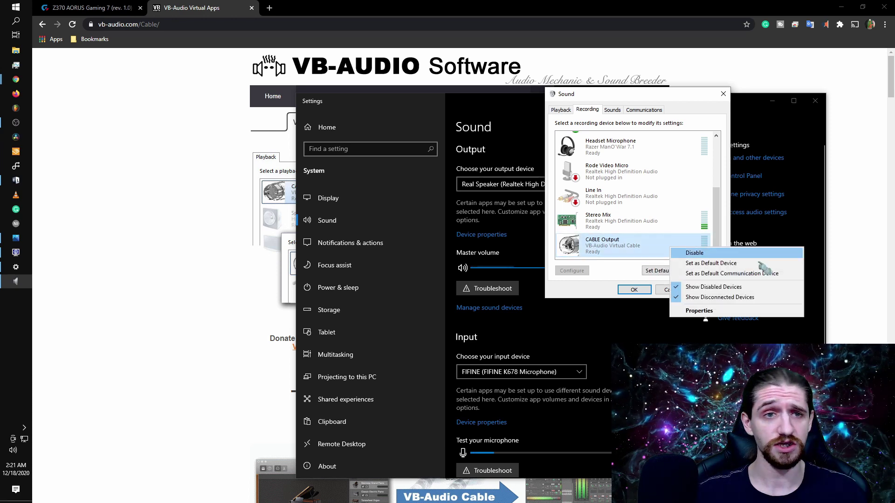
click(741, 309)
Step: Confirm CABLE Output's default format is 2 channel, 16 bit, 48000 Hz, then close it
click(601, 146)
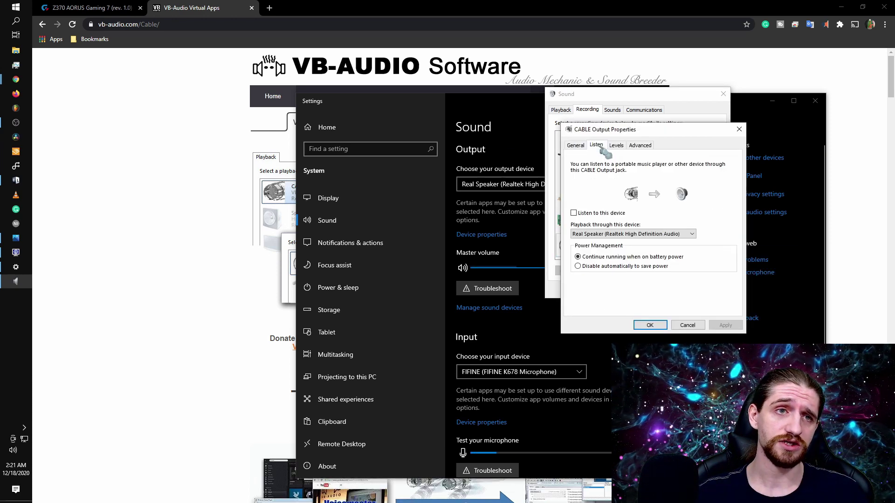
click(619, 146)
click(642, 147)
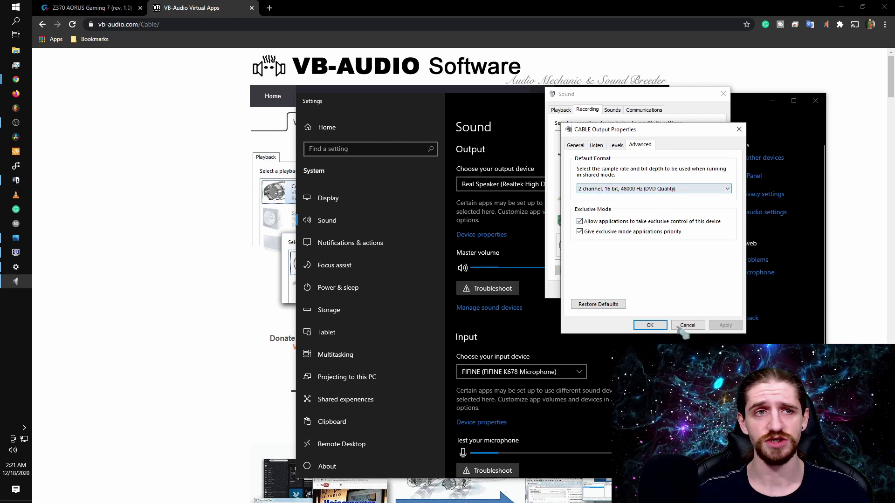
click(649, 325)
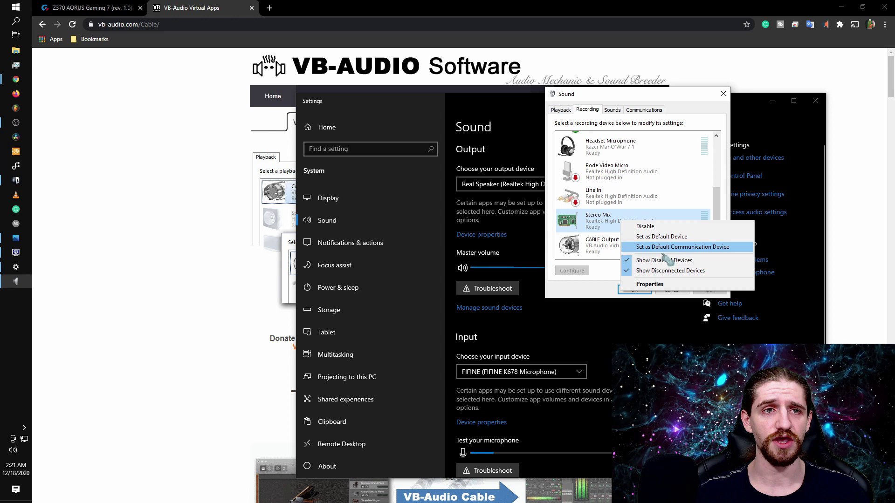
Step: Confirm Stereo Mix's default format is also 2 channel, 16 bit, 48000 Hz, then close it
click(650, 284)
click(639, 145)
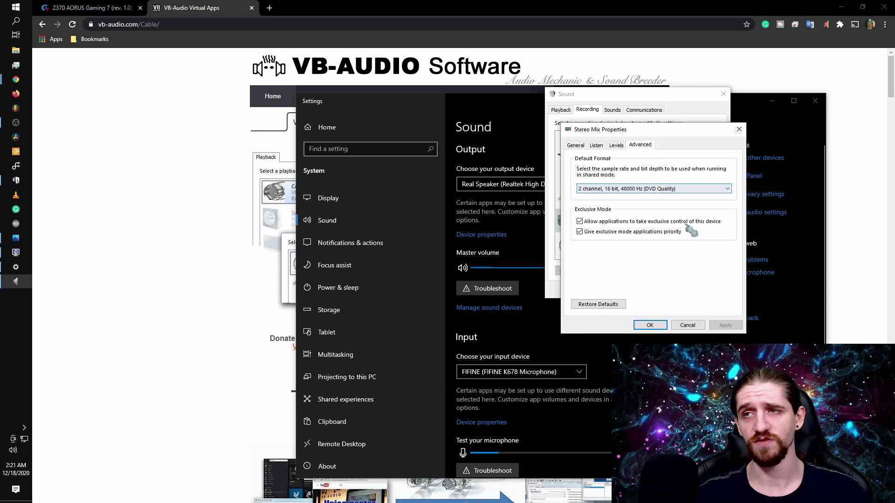
click(666, 326)
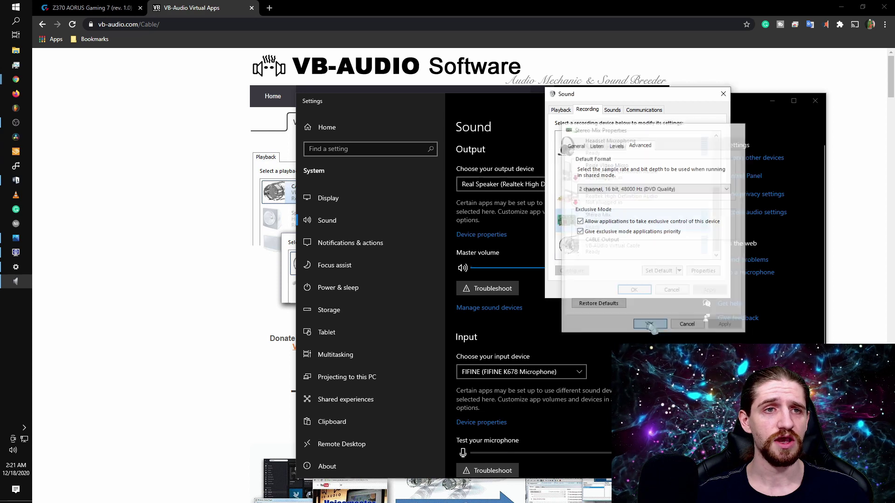
scroll(658, 170, up, 2)
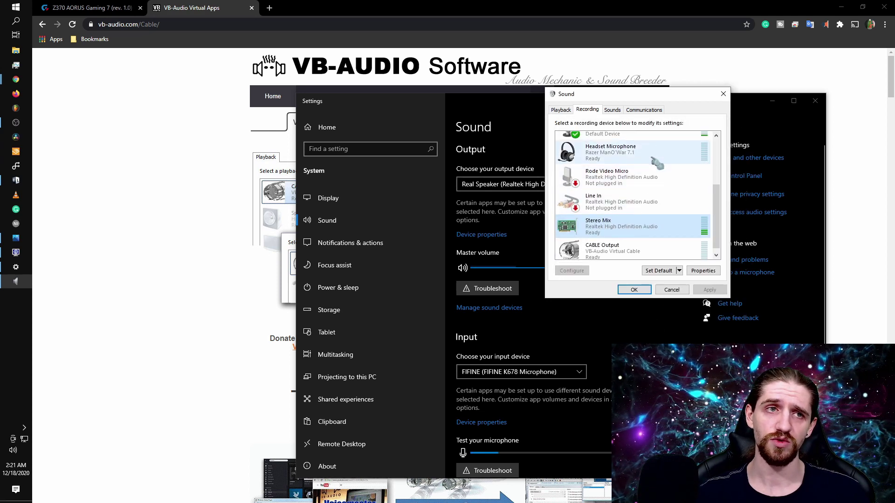
Step: Open the FIFINE microphone's Advanced properties showing 2 channel, 16 bit, 48000 Hz beside the Sound window
right_click(657, 148)
click(687, 203)
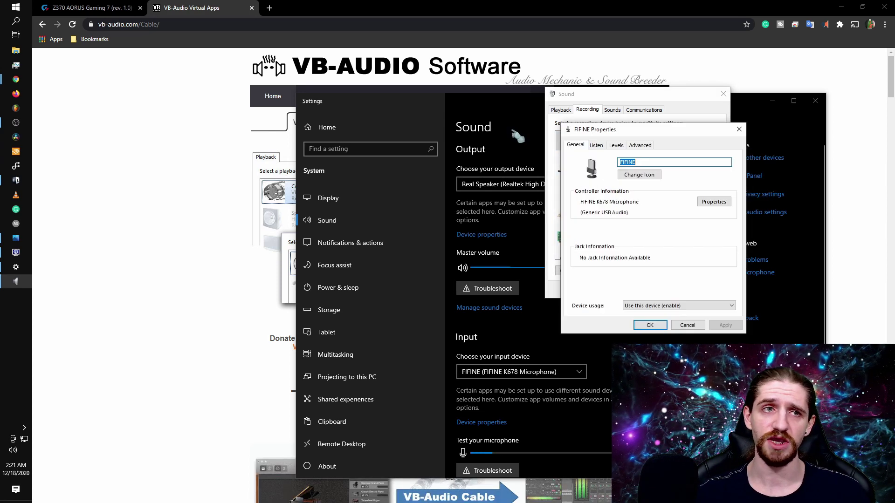
click(641, 145)
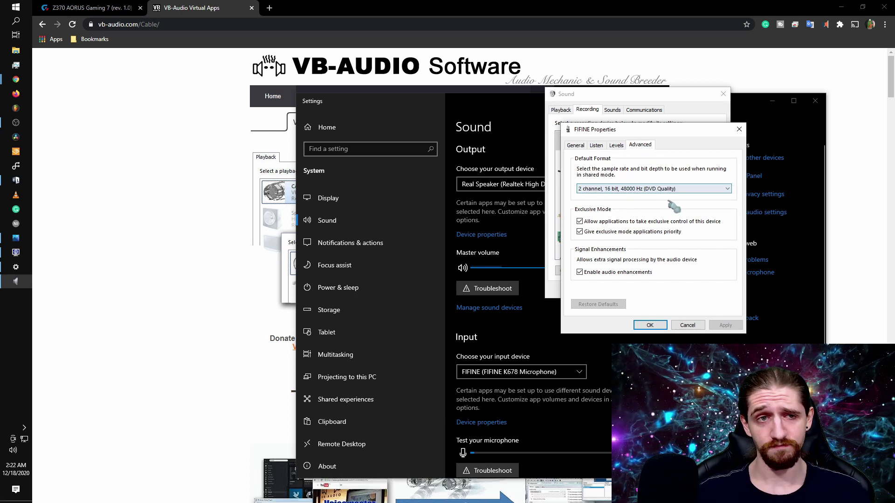
drag(714, 133, 502, 97)
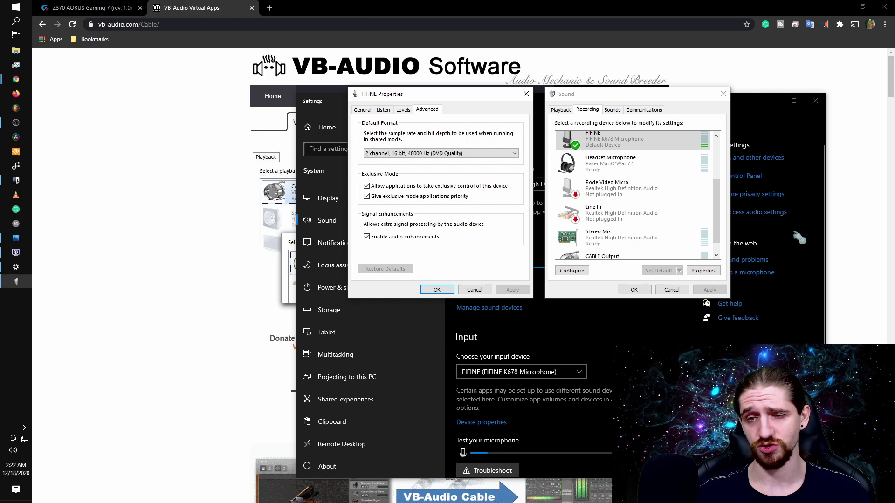
drag(495, 101, 458, 103)
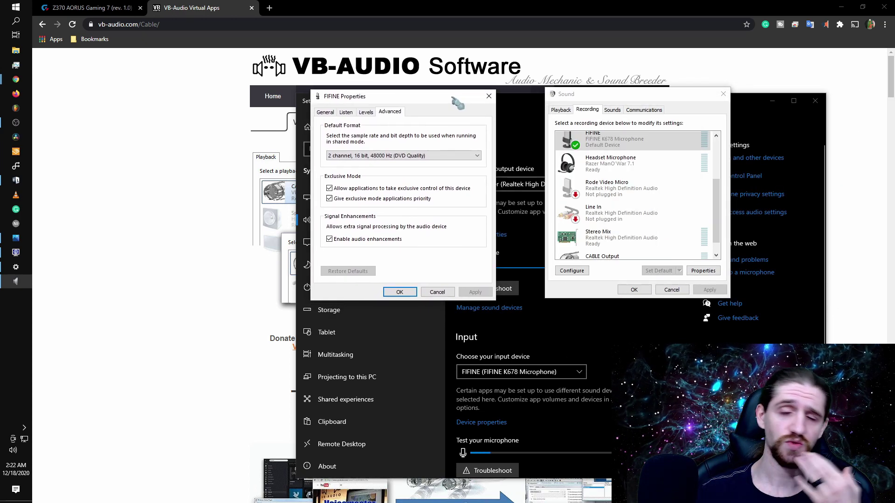